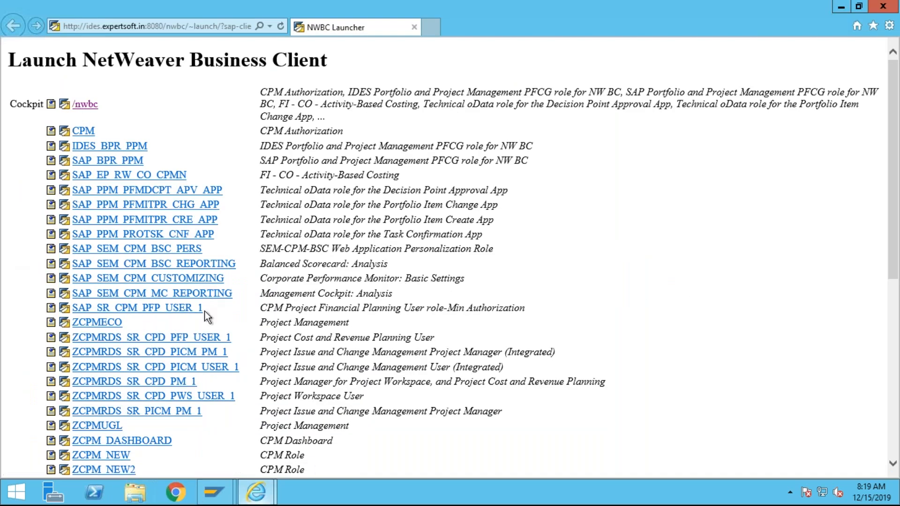
- Launch the /nwbc cockpit and open the Cross Project View under Commercial Project Overview
{"action": "left_click", "coordinate": [90, 105]}
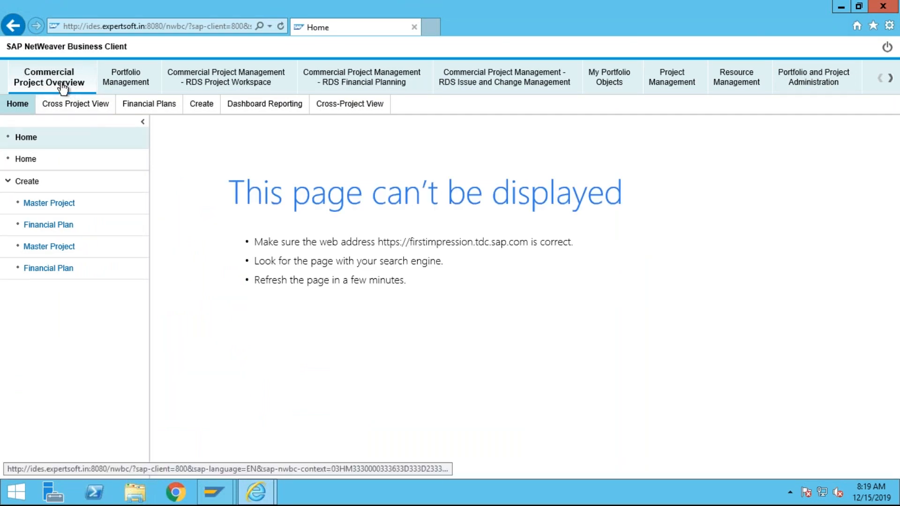
{"action": "left_click", "coordinate": [79, 106]}
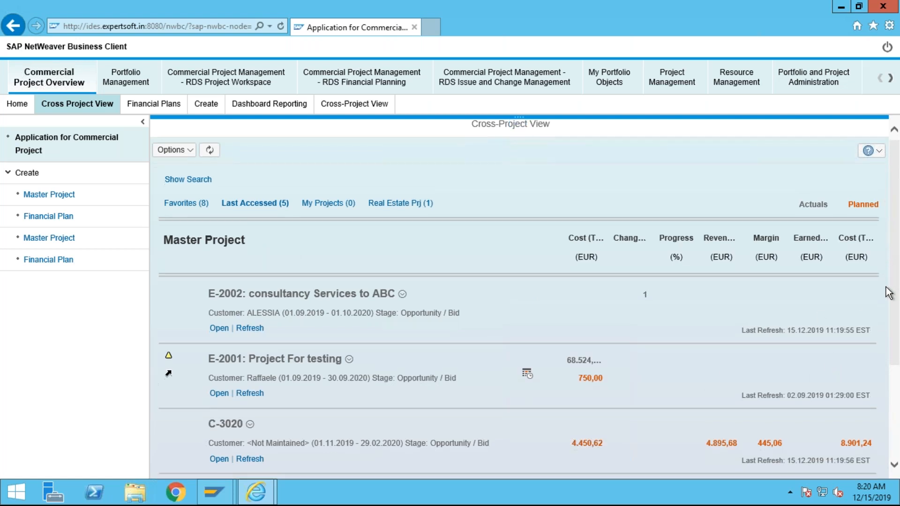
{"action": "scroll", "coordinate": [890, 291], "scroll_direction": "down", "scroll_amount": 3}
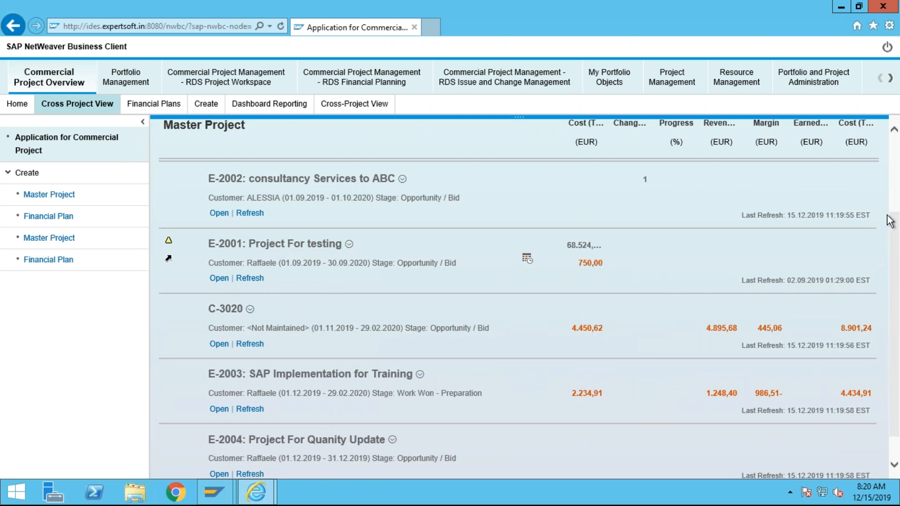
{"action": "scroll", "coordinate": [897, 205], "scroll_direction": "up", "scroll_amount": 3}
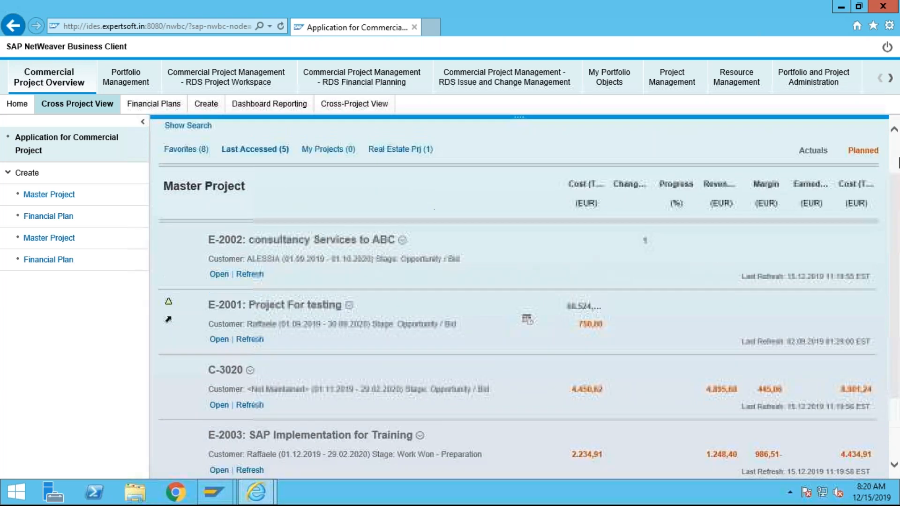
{"action": "scroll", "coordinate": [895, 169], "scroll_direction": "down", "scroll_amount": 2}
{"action": "scroll", "coordinate": [896, 182], "scroll_direction": "up", "scroll_amount": 1}
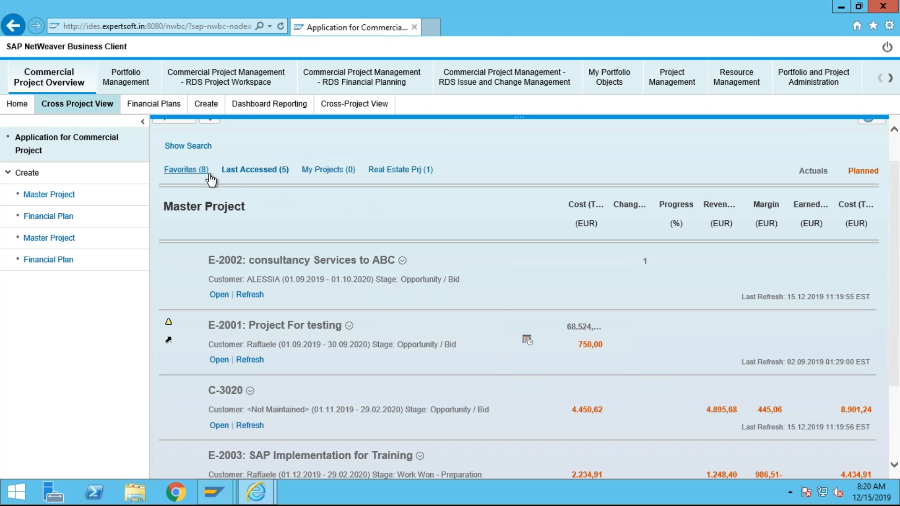
- Review the master projects in the Last Accessed, Real Estate Prj and Favorites categories, examining their stages and planned figures
{"action": "left_click", "coordinate": [261, 174]}
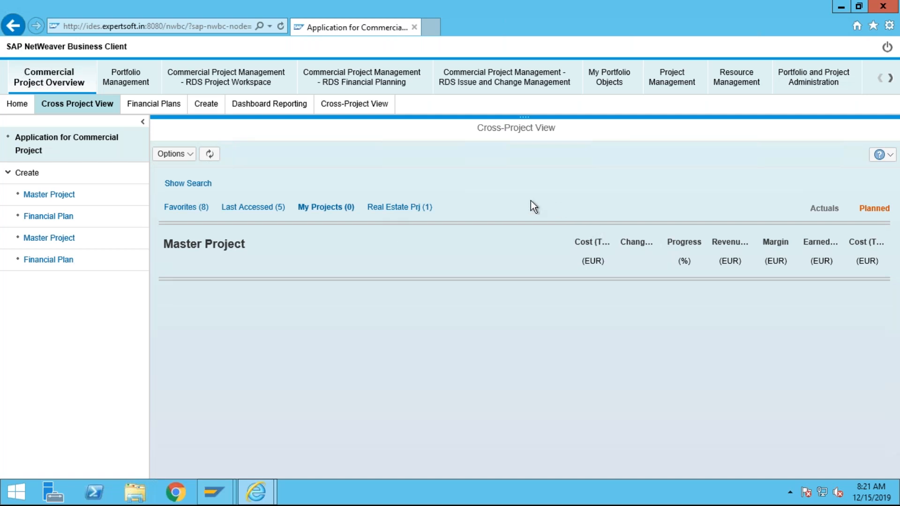
{"action": "left_click", "coordinate": [420, 212]}
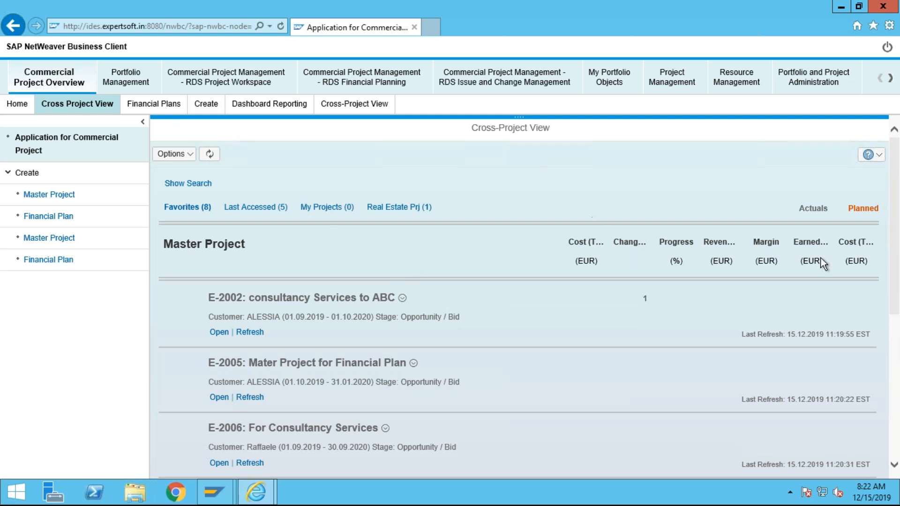
{"action": "scroll", "coordinate": [891, 275], "scroll_direction": "down", "scroll_amount": 1}
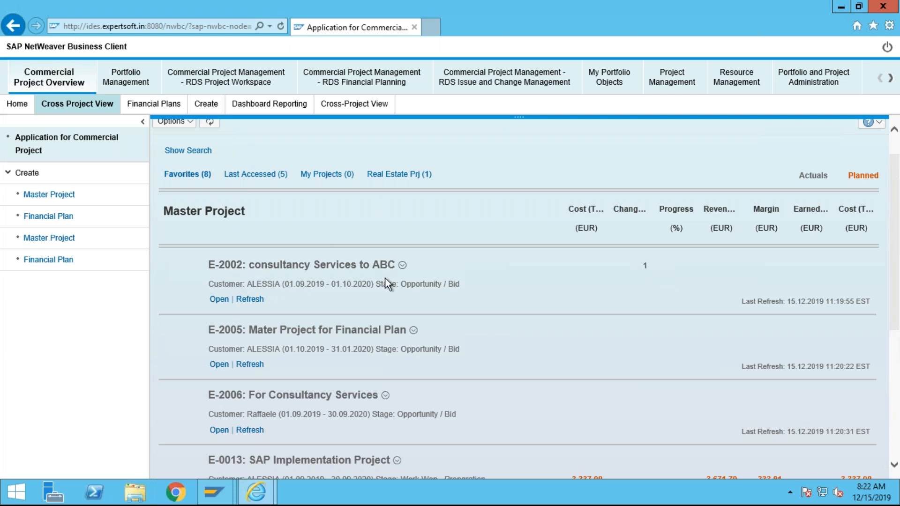
{"action": "left_click_drag", "start_coordinate": [379, 284], "coordinate": [460, 283]}
{"action": "scroll", "coordinate": [710, 276], "scroll_direction": "up", "scroll_amount": 1}
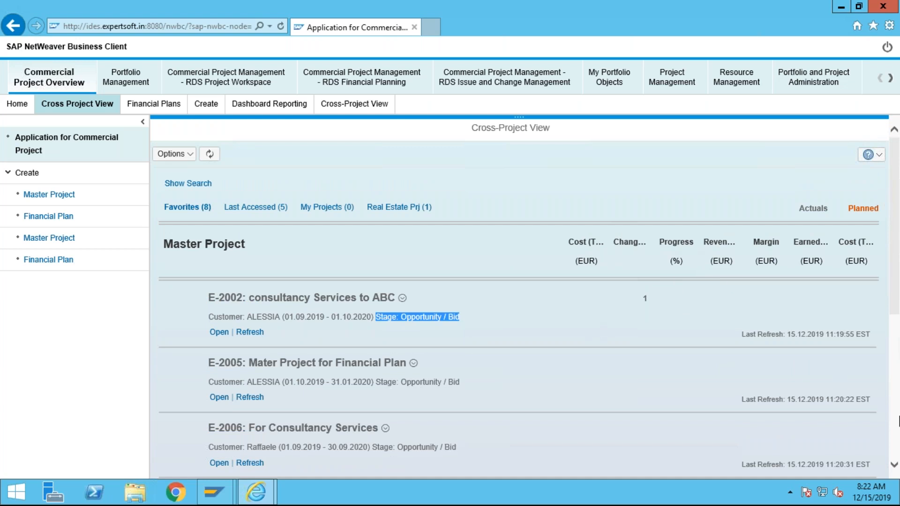
{"action": "scroll", "coordinate": [892, 368], "scroll_direction": "down", "scroll_amount": 1}
{"action": "scroll", "coordinate": [894, 375], "scroll_direction": "down", "scroll_amount": 3}
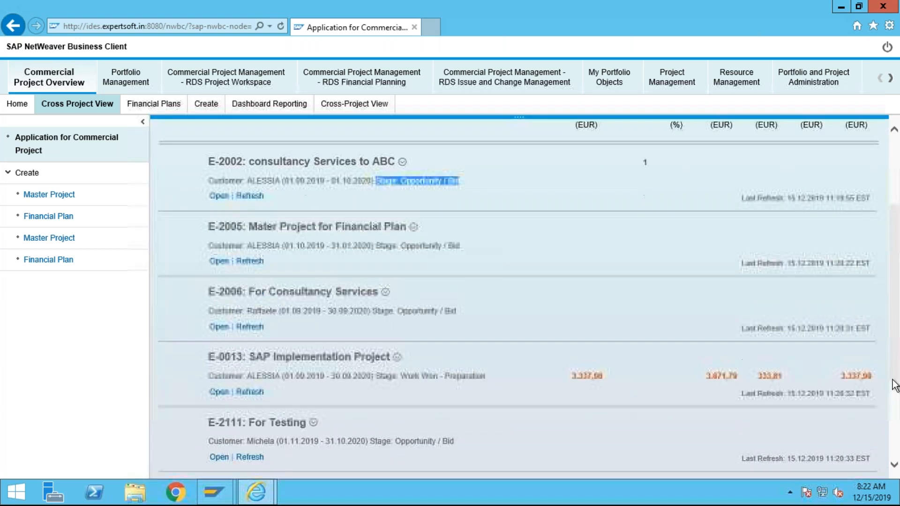
{"action": "scroll", "coordinate": [893, 370], "scroll_direction": "up", "scroll_amount": 1}
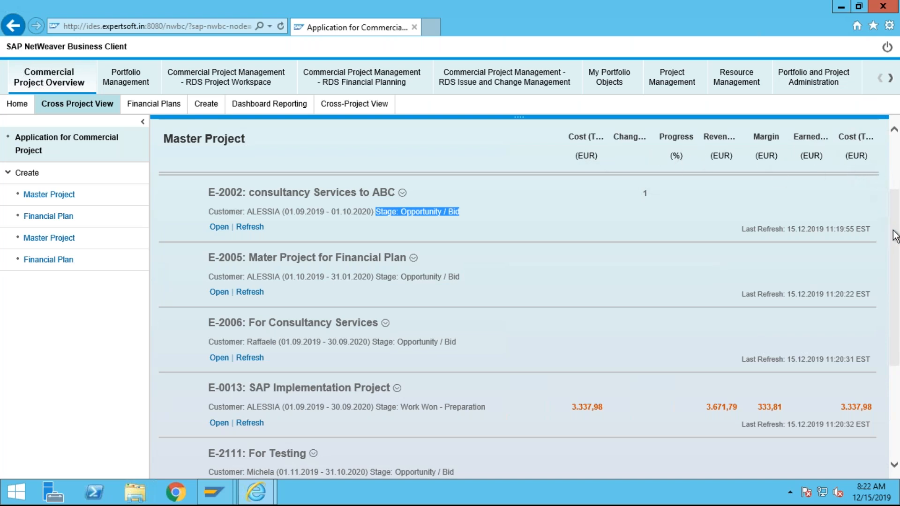
{"action": "left_click_drag", "start_coordinate": [895, 229], "coordinate": [895, 219]}
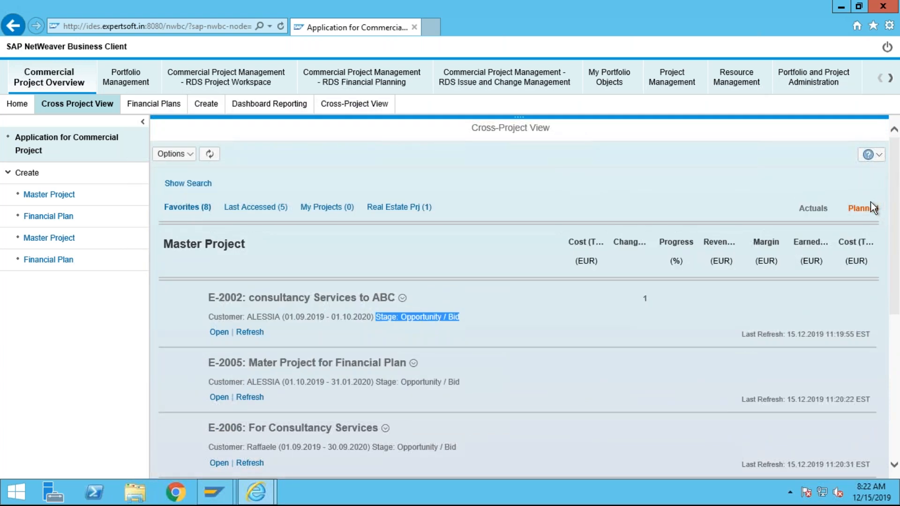
{"action": "left_click", "coordinate": [871, 203]}
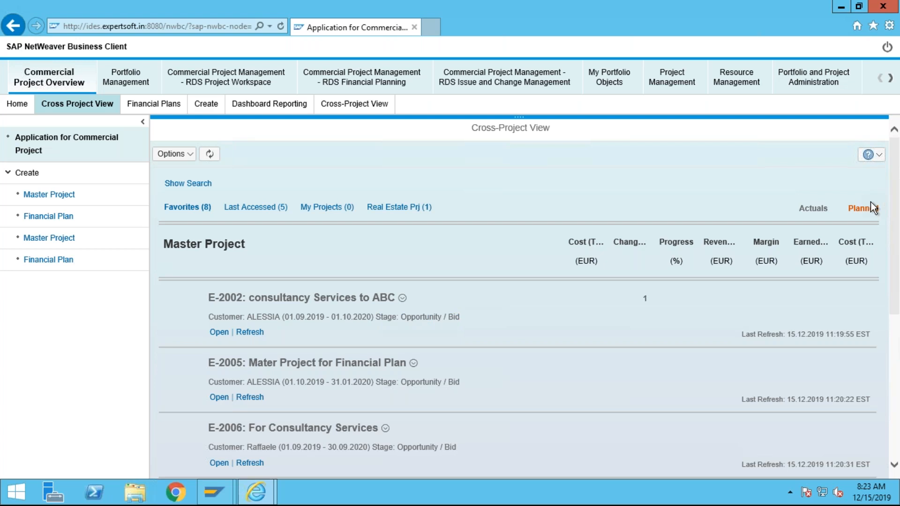
- Look at the sequence settings for the Favorites category and close them without changes
{"action": "left_click", "coordinate": [184, 157]}
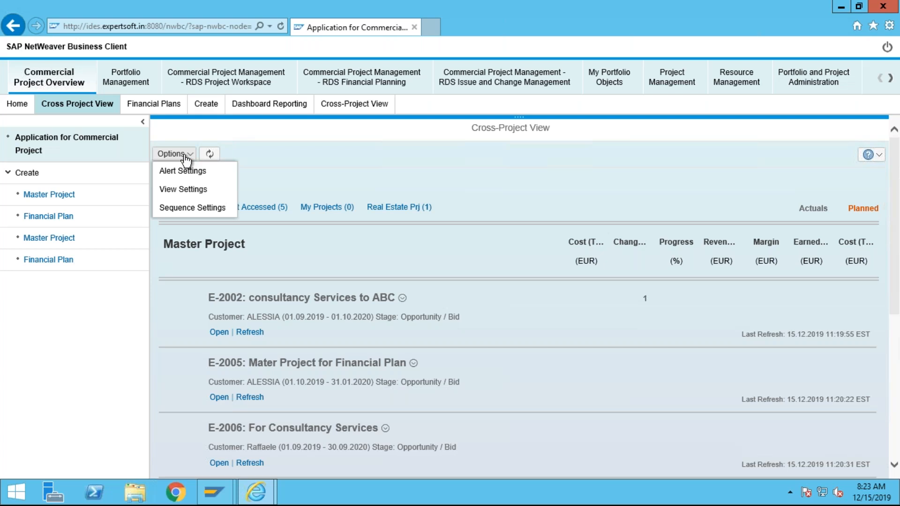
{"action": "left_click", "coordinate": [179, 207]}
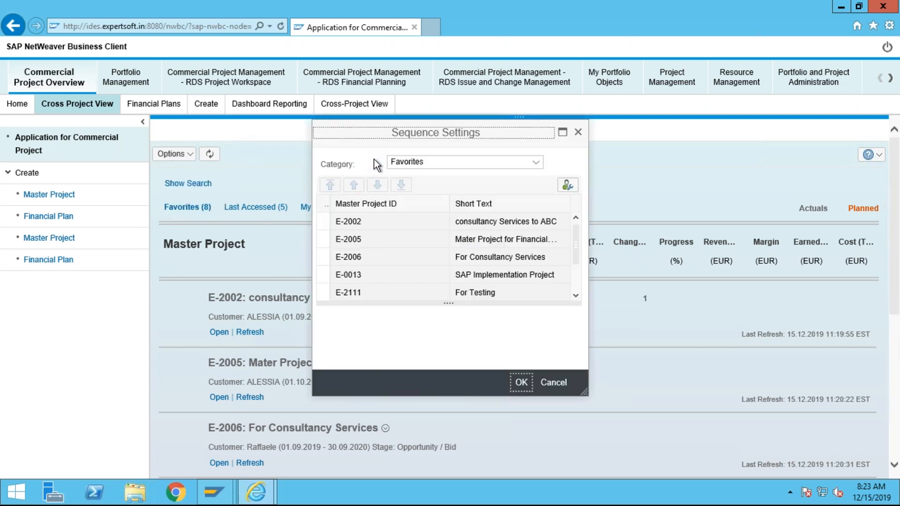
{"action": "key", "text": "Escape"}
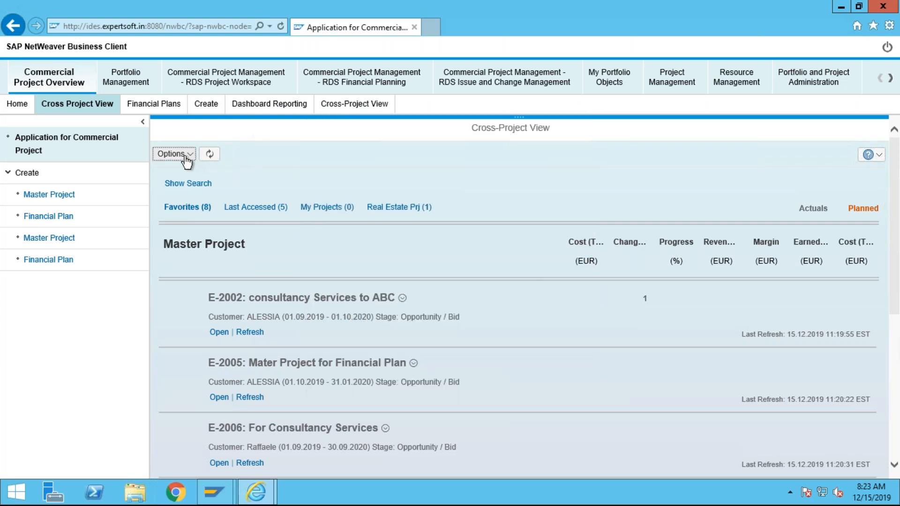
- Open the view settings of the cross-project view and enable display of the Issues KPI
{"action": "left_click", "coordinate": [185, 155]}
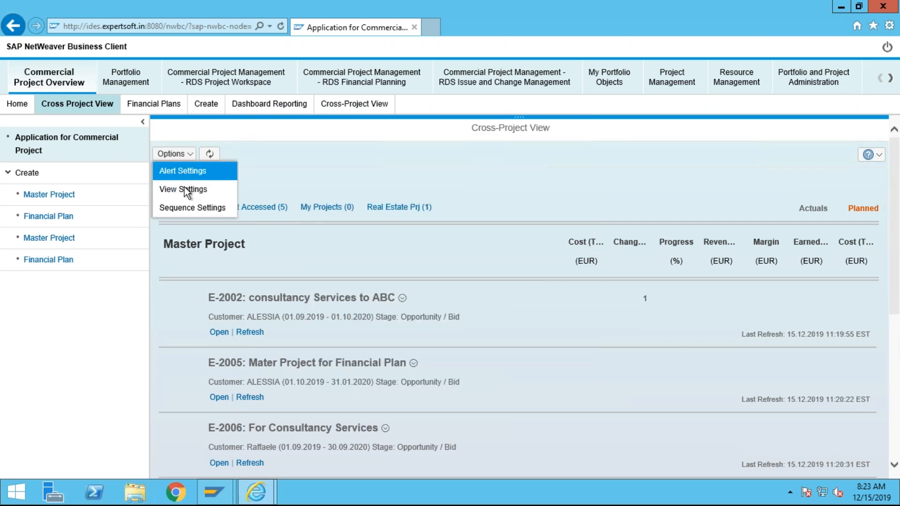
{"action": "left_click", "coordinate": [183, 188]}
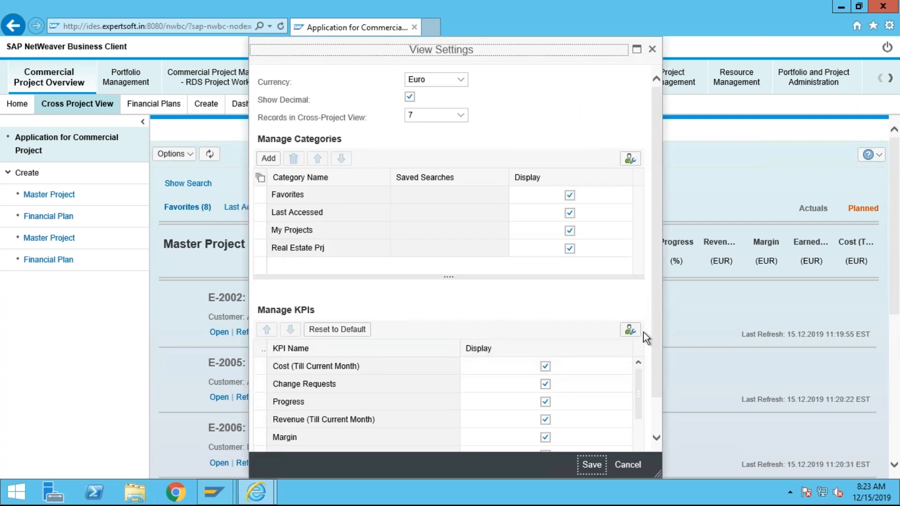
{"action": "scroll", "coordinate": [657, 357], "scroll_direction": "down", "scroll_amount": 2}
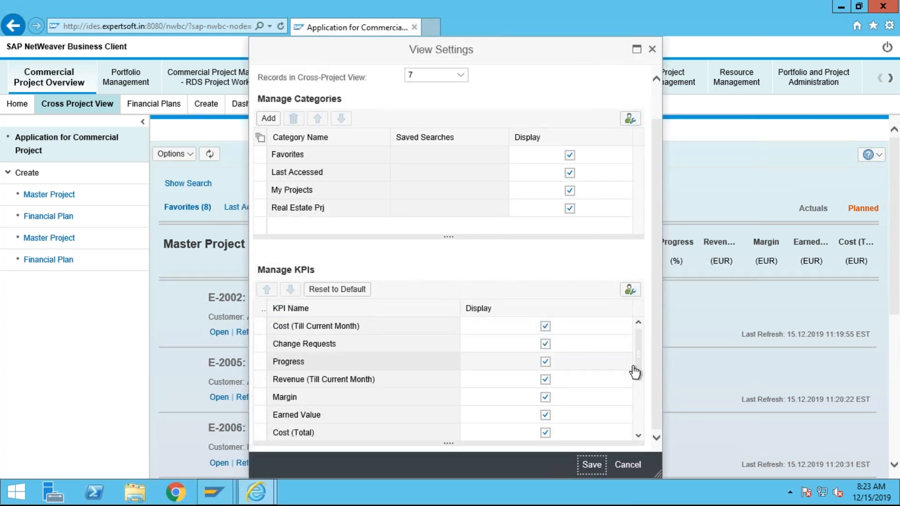
{"action": "left_click_drag", "start_coordinate": [637, 362], "coordinate": [640, 429]}
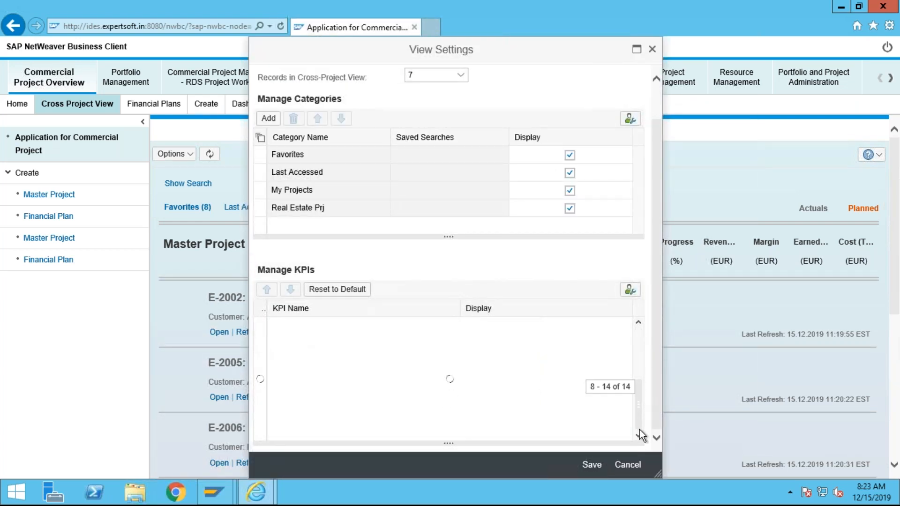
{"action": "left_click_drag", "start_coordinate": [639, 430], "coordinate": [634, 381]}
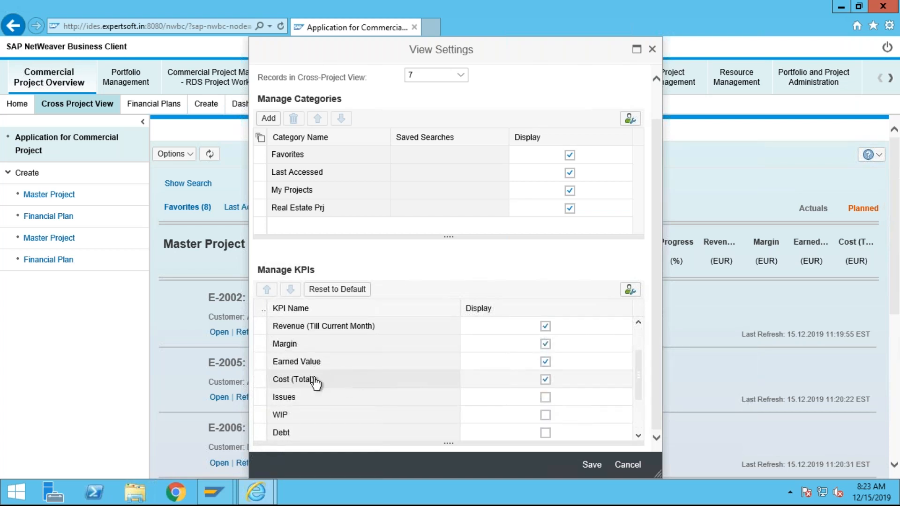
{"action": "left_click", "coordinate": [545, 398]}
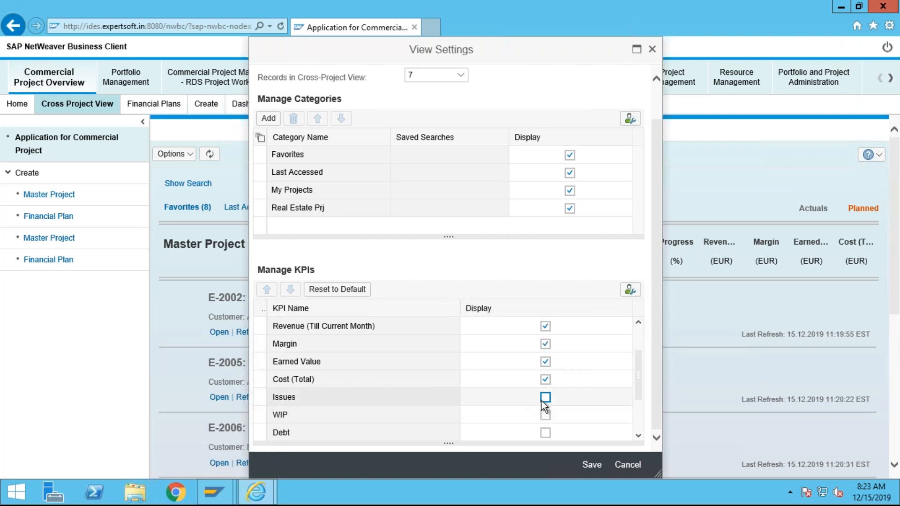
- Hide the Earned Value KPI, save the view settings and dismiss the mail notifications
{"action": "scroll", "coordinate": [499, 378], "scroll_direction": "up", "scroll_amount": 2}
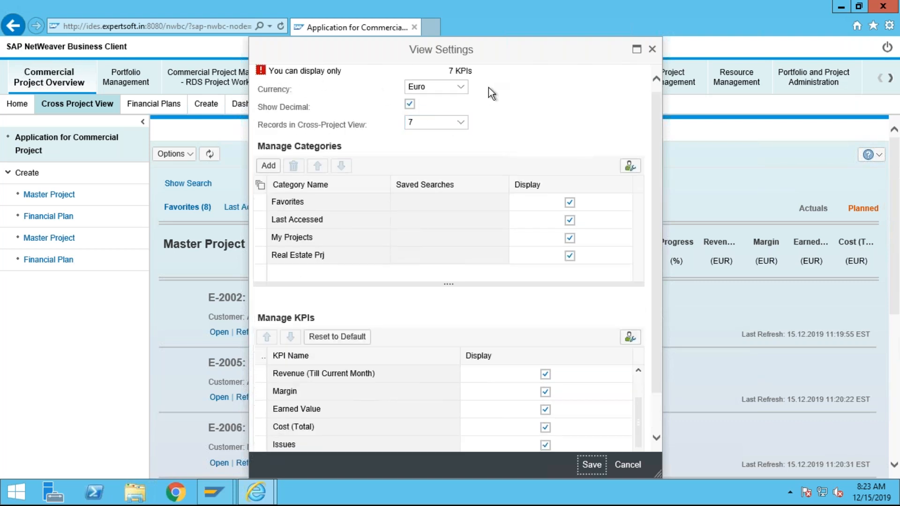
{"action": "scroll", "coordinate": [659, 364], "scroll_direction": "down", "scroll_amount": 2}
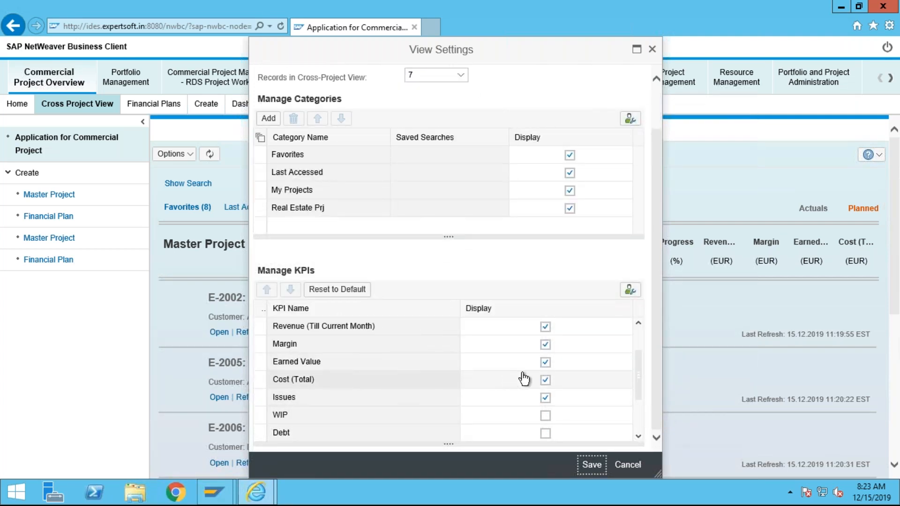
{"action": "left_click", "coordinate": [545, 362]}
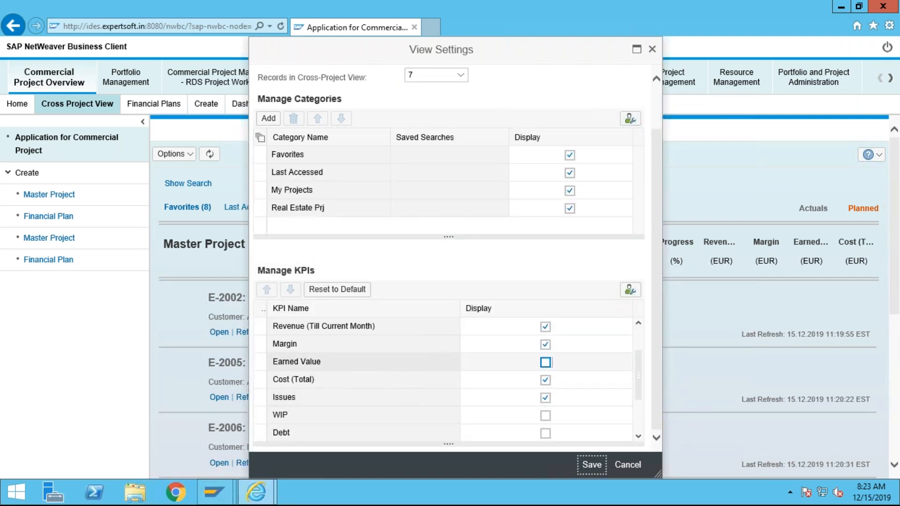
{"action": "left_click", "coordinate": [591, 465]}
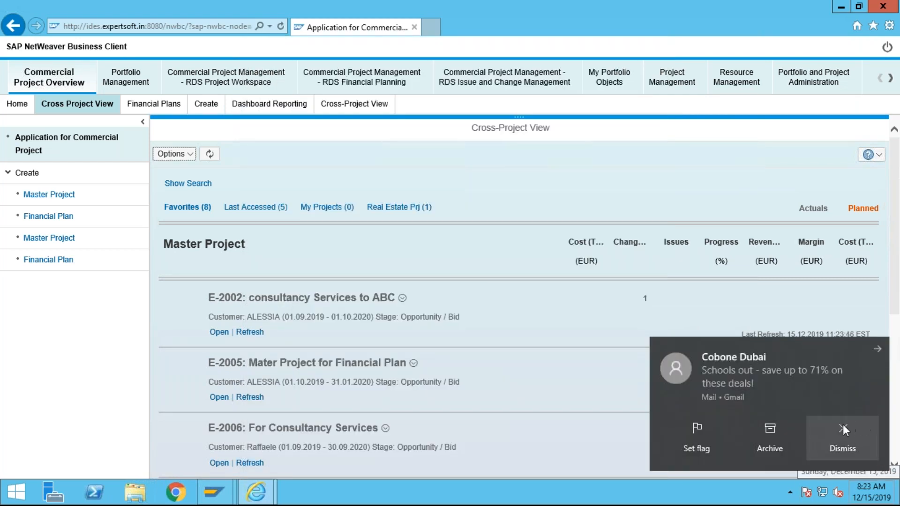
{"action": "left_click", "coordinate": [843, 427]}
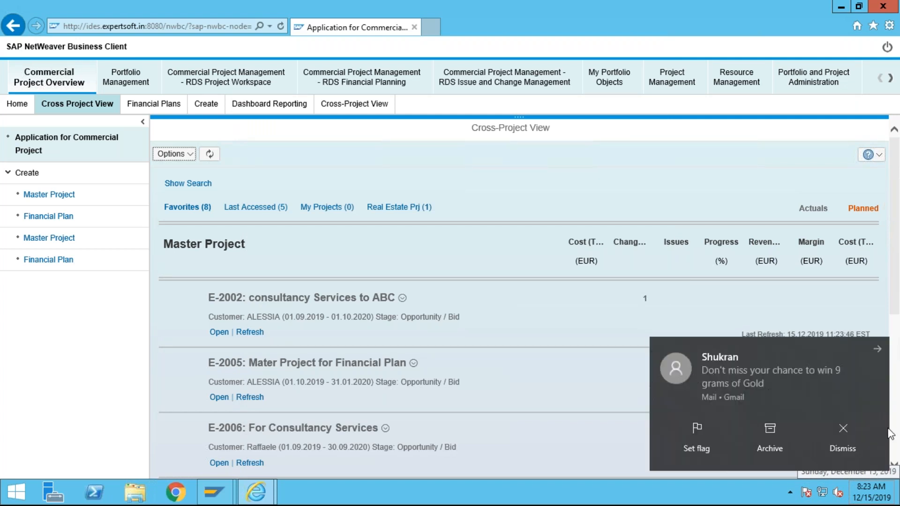
{"action": "left_click", "coordinate": [866, 434]}
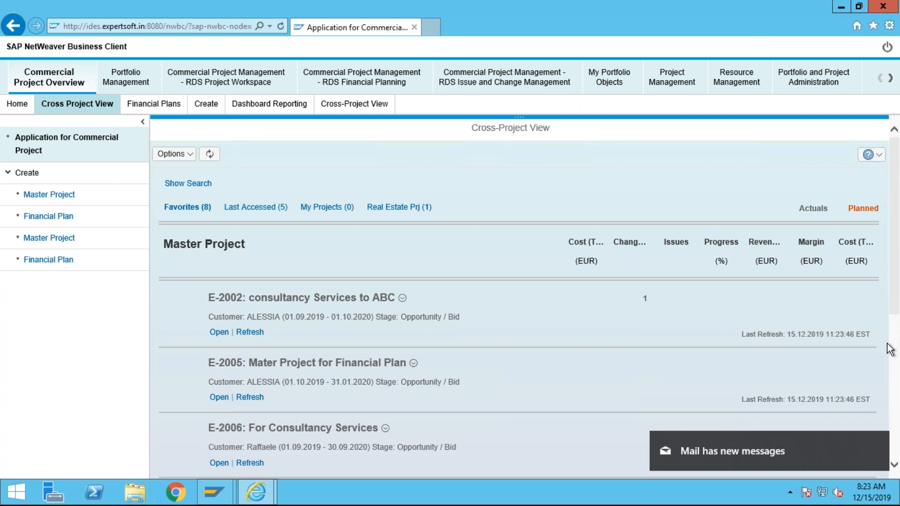
- Add a category named Utility Project in the view settings, enable its display and save
{"action": "left_click", "coordinate": [182, 156]}
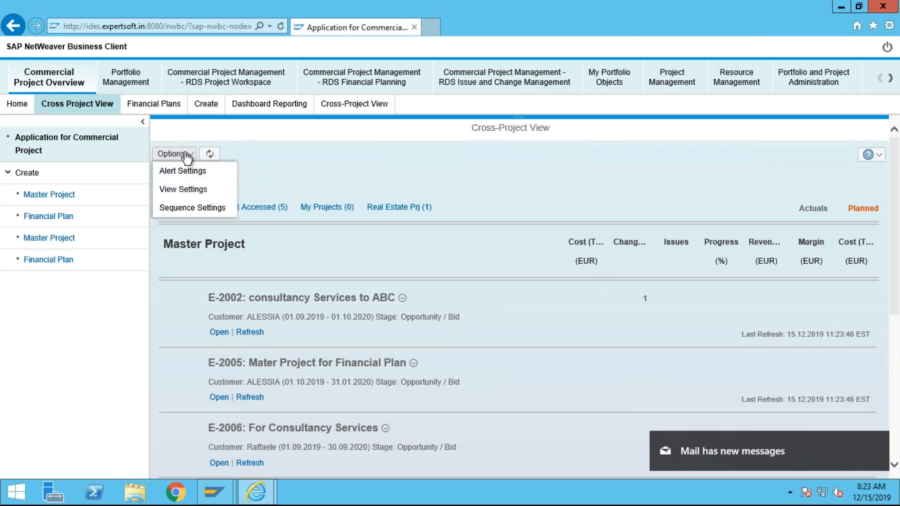
{"action": "left_click", "coordinate": [170, 190]}
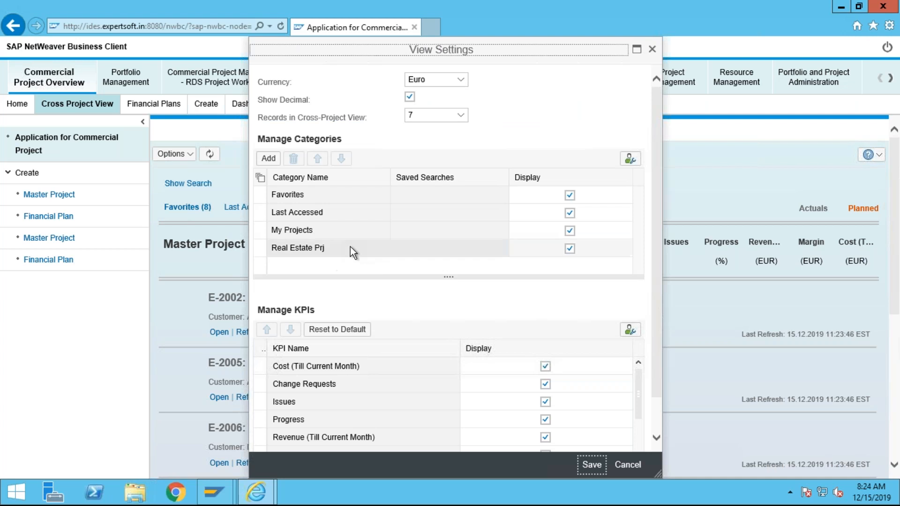
{"action": "left_click", "coordinate": [314, 197]}
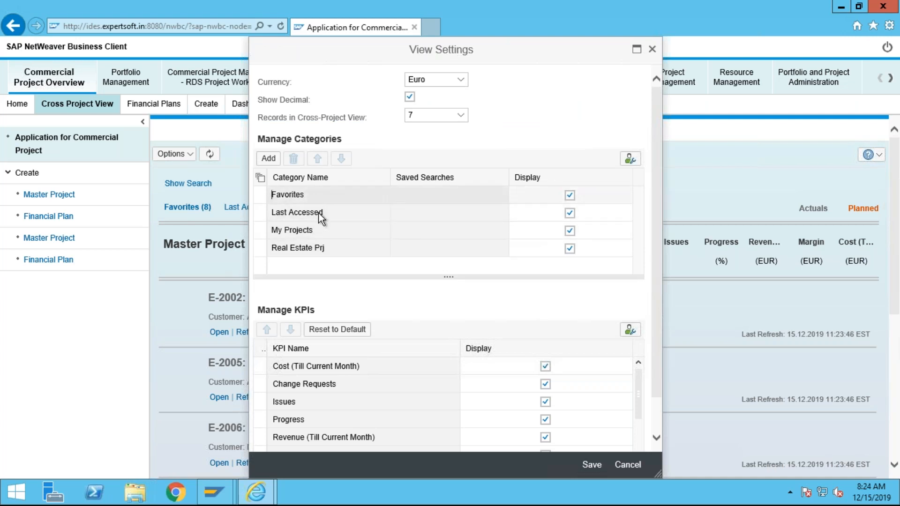
{"action": "left_click", "coordinate": [305, 212]}
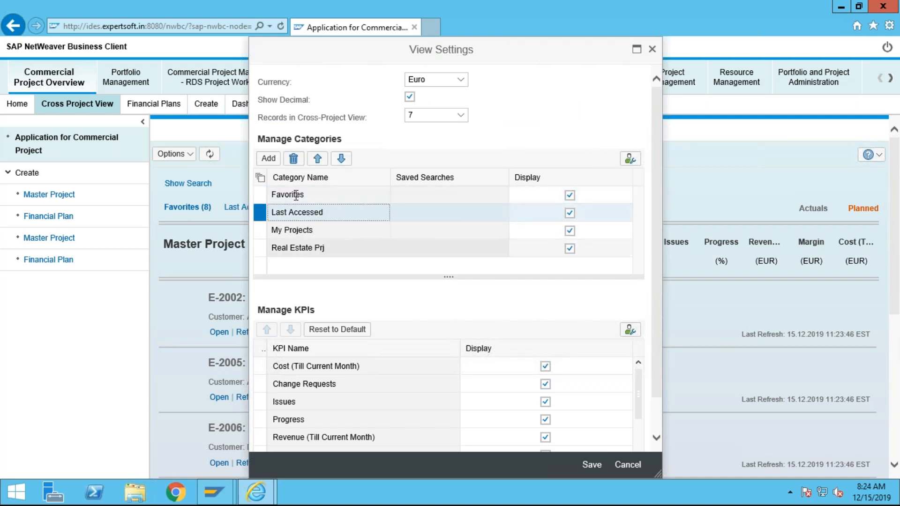
{"action": "left_click", "coordinate": [273, 161]}
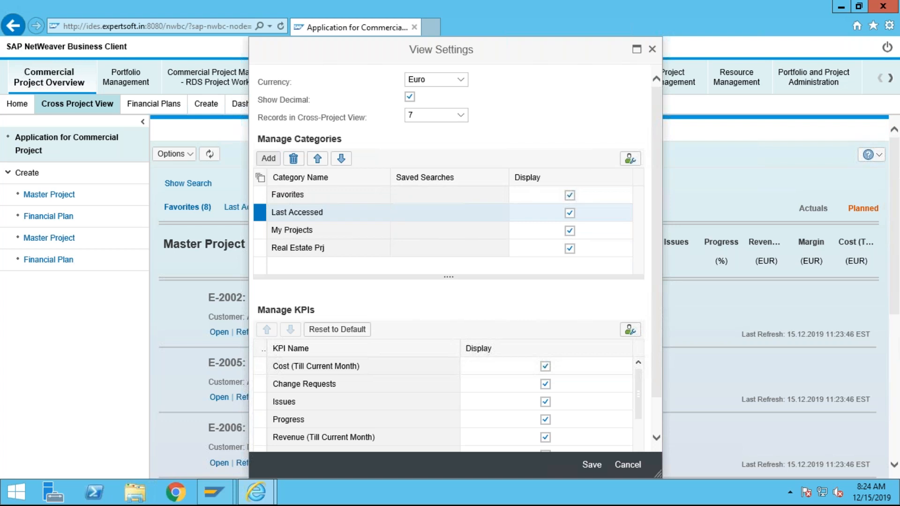
{"action": "left_click", "coordinate": [501, 266]}
{"action": "left_click", "coordinate": [343, 265]}
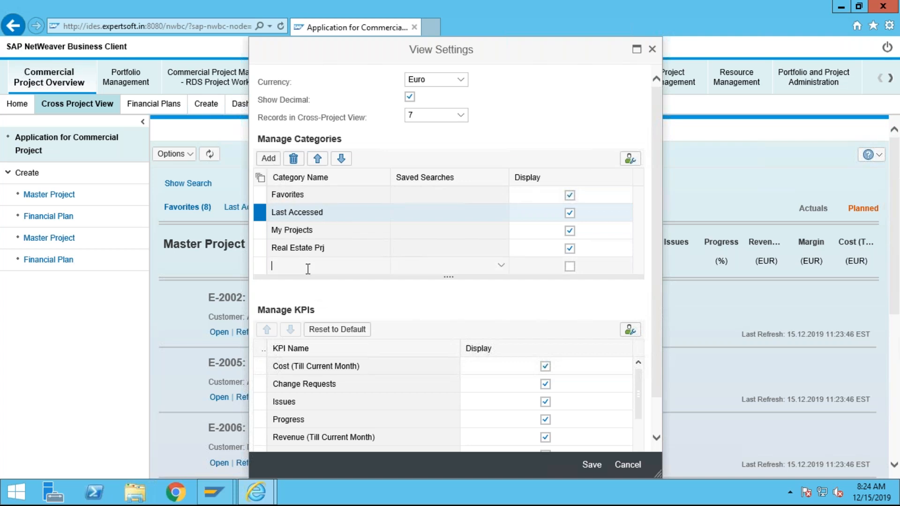
{"action": "type", "text": "Utility Project"}
{"action": "left_click", "coordinate": [570, 266]}
{"action": "left_click", "coordinate": [584, 467]}
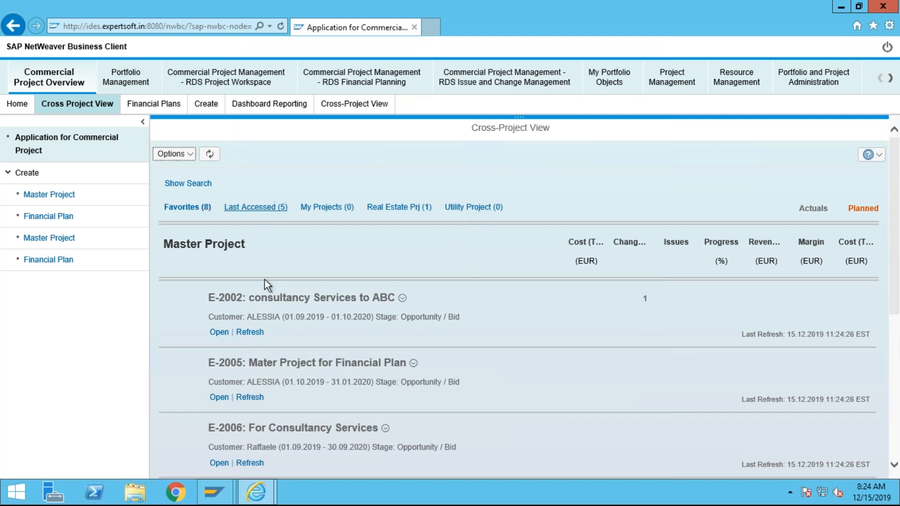
- Move master project E-2002 (consultancy Services to ABC) from Favorites to the Utility Project category
{"action": "left_click", "coordinate": [402, 299]}
{"action": "mouse_move", "coordinate": [393, 370]}
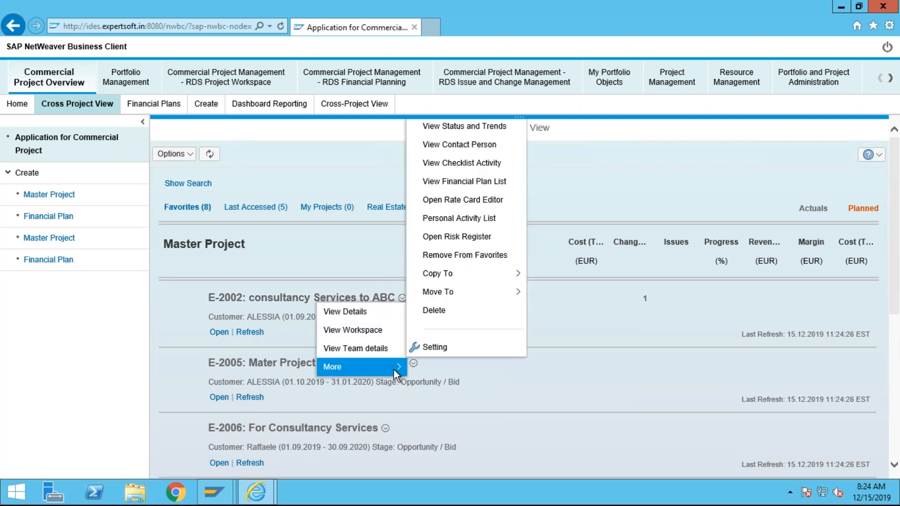
{"action": "mouse_move", "coordinate": [450, 291]}
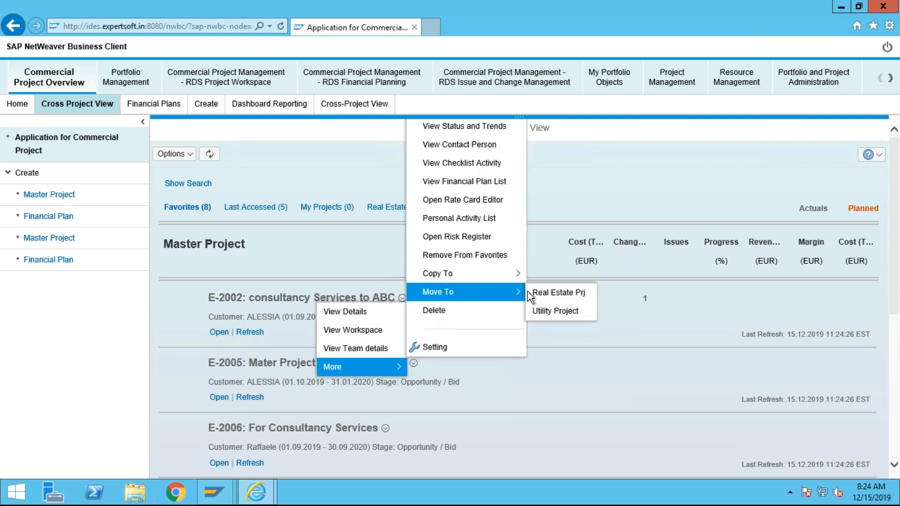
{"action": "left_click", "coordinate": [547, 312]}
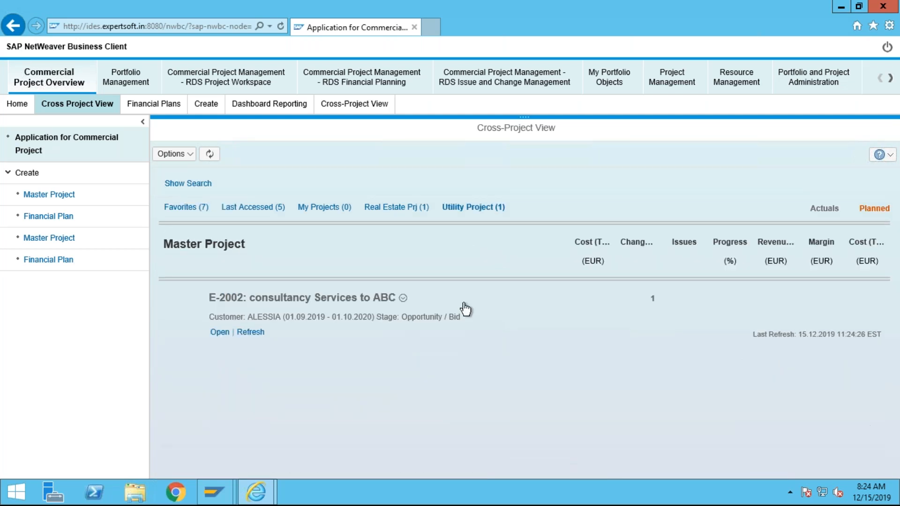
- Check which categories project E-2002 can be copied or moved to from Utility Project, and close the options without choosing one
{"action": "left_click", "coordinate": [402, 298]}
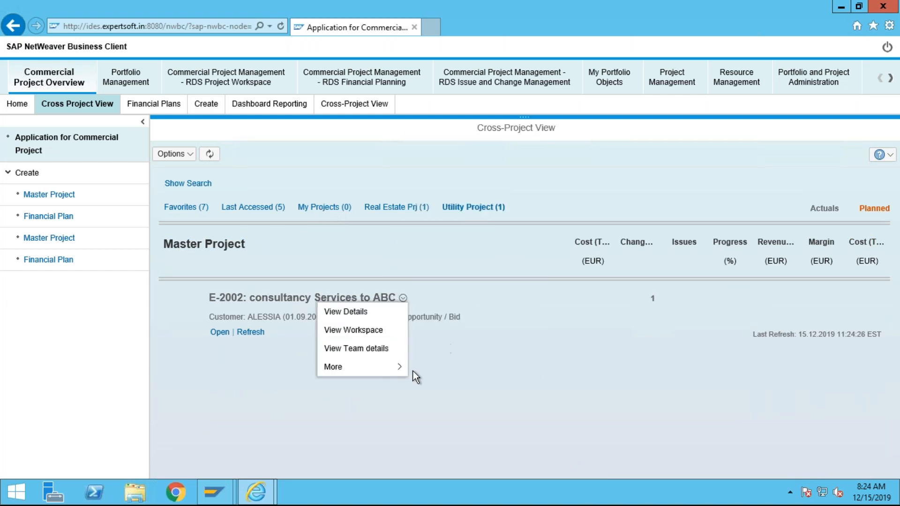
{"action": "mouse_move", "coordinate": [396, 368]}
{"action": "mouse_move", "coordinate": [457, 310]}
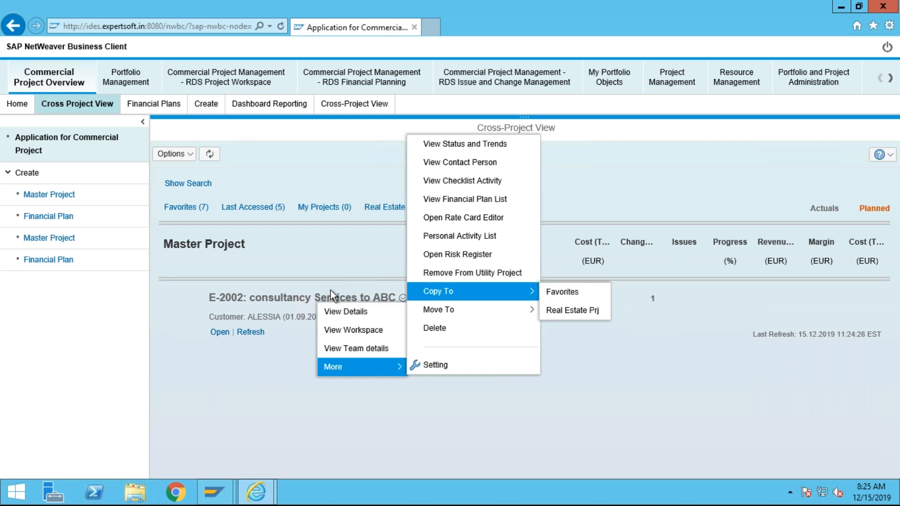
{"action": "left_click", "coordinate": [373, 243]}
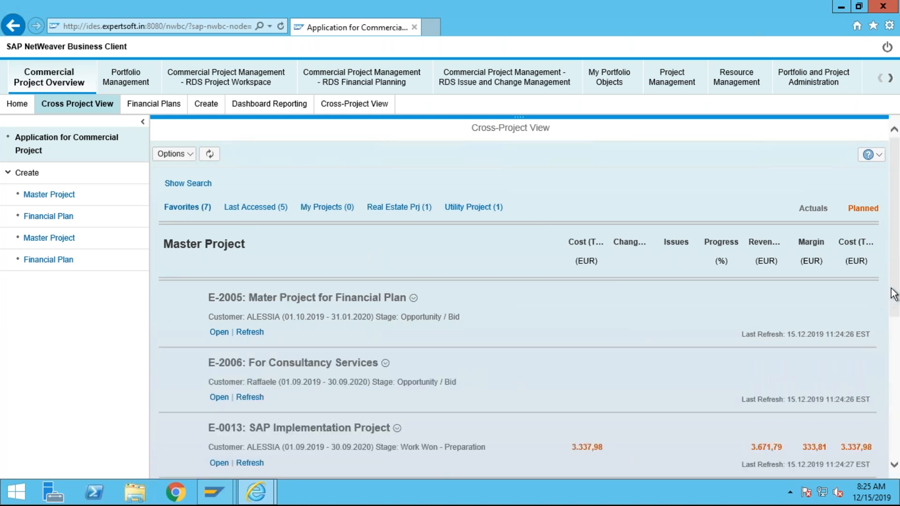
- Look through the projects in the Favorites category and open the workspace of master project E-2005 (Mater Project for Financial Plan)
{"action": "scroll", "coordinate": [893, 328], "scroll_direction": "down", "scroll_amount": 1}
{"action": "scroll", "coordinate": [888, 349], "scroll_direction": "down", "scroll_amount": 1}
{"action": "scroll", "coordinate": [886, 361], "scroll_direction": "up", "scroll_amount": 3}
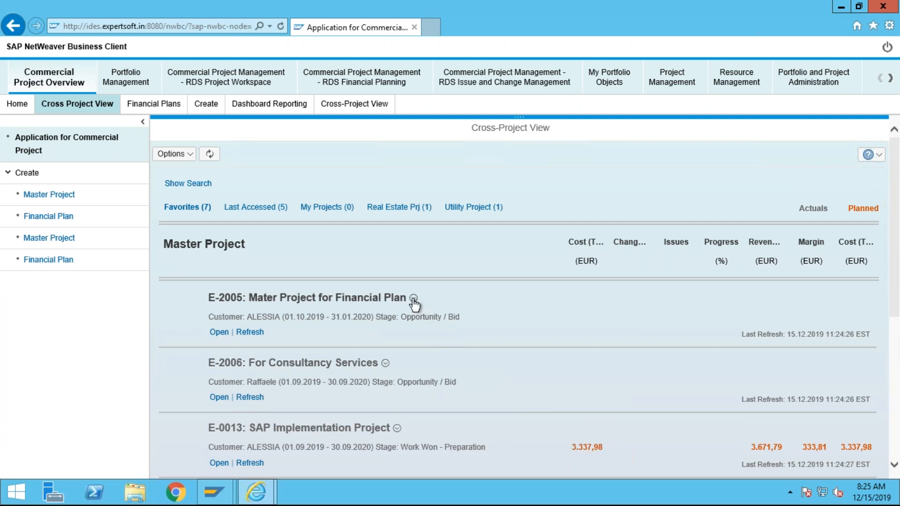
{"action": "left_click", "coordinate": [413, 300]}
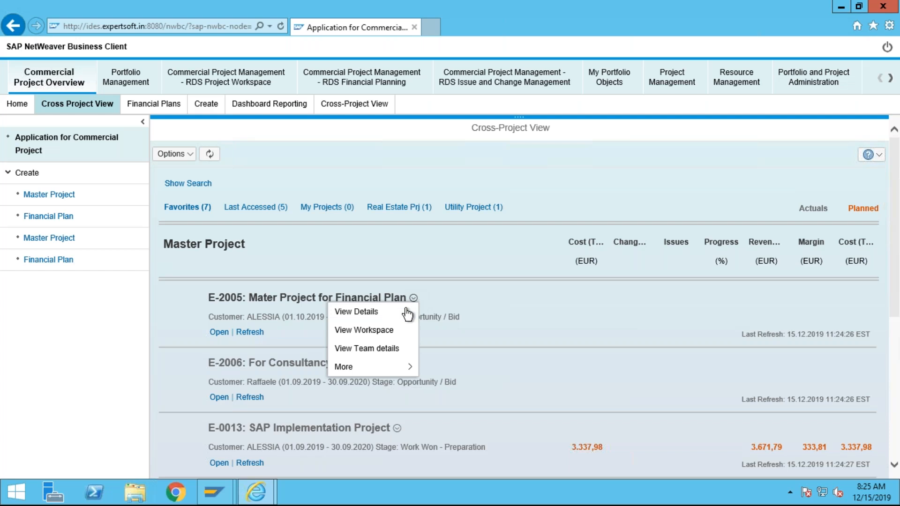
{"action": "left_click", "coordinate": [462, 301]}
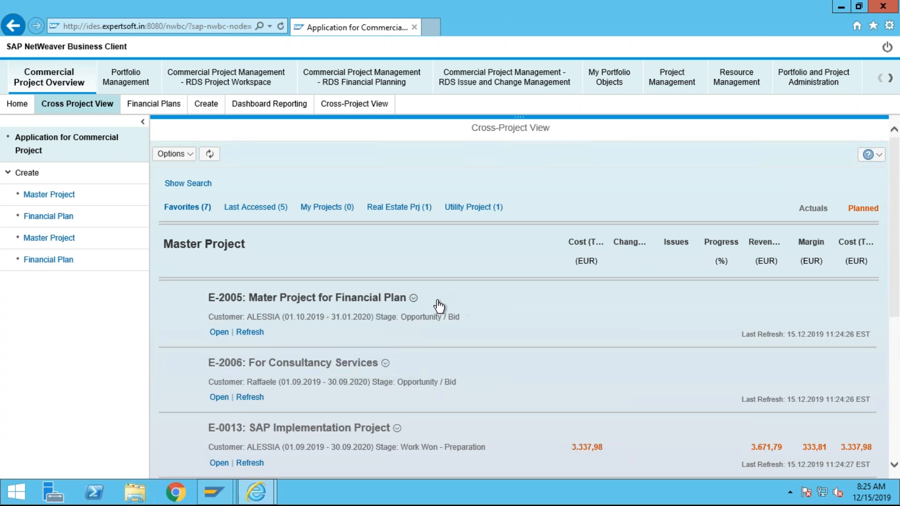
{"action": "left_click", "coordinate": [413, 299]}
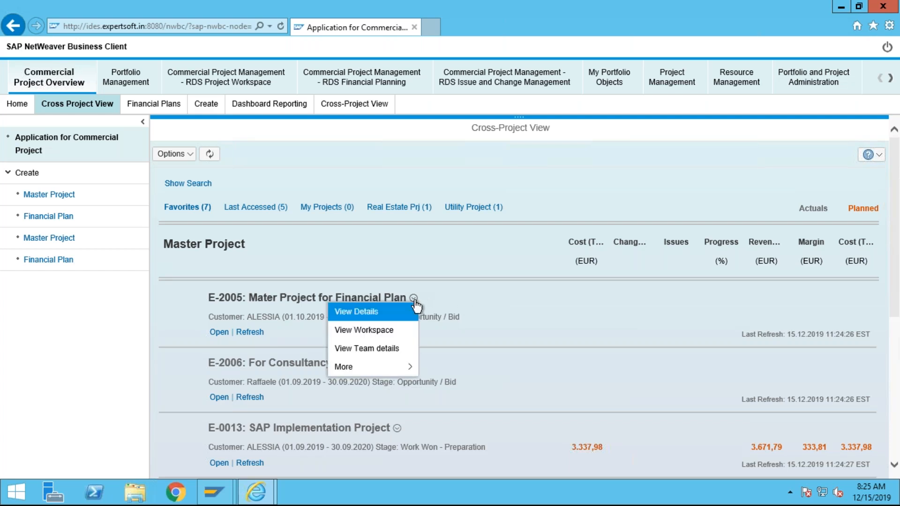
{"action": "left_click", "coordinate": [373, 330]}
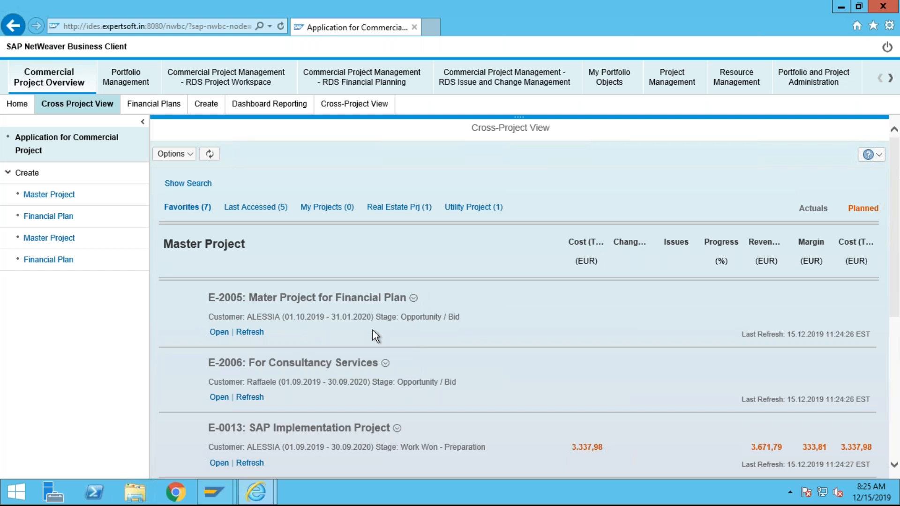